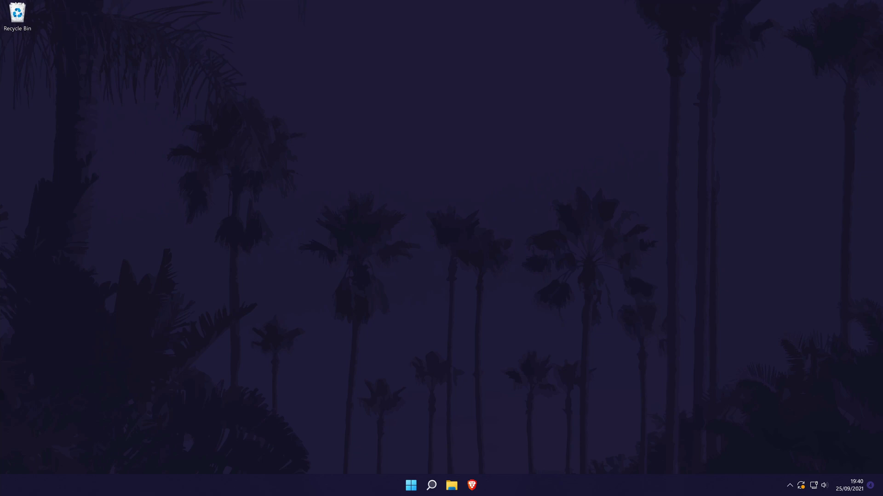
# Launch the Settings app from Windows search
pyautogui.click(430, 486)
pyautogui.write('settings')
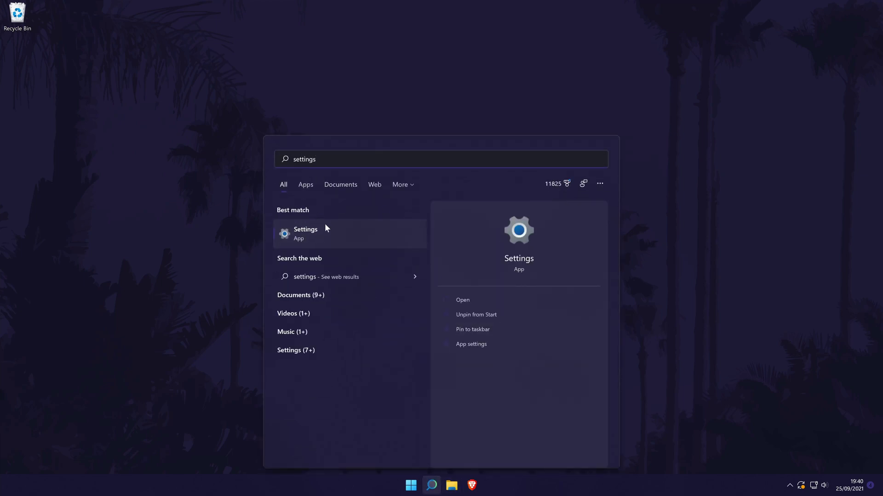
pyautogui.click(319, 236)
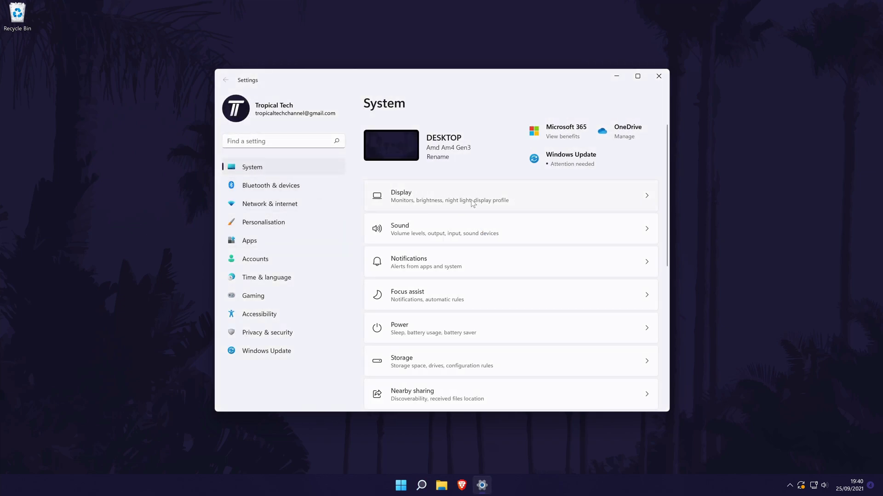
# In Display, toggle Night light on then off and open its settings page
pyautogui.click(490, 201)
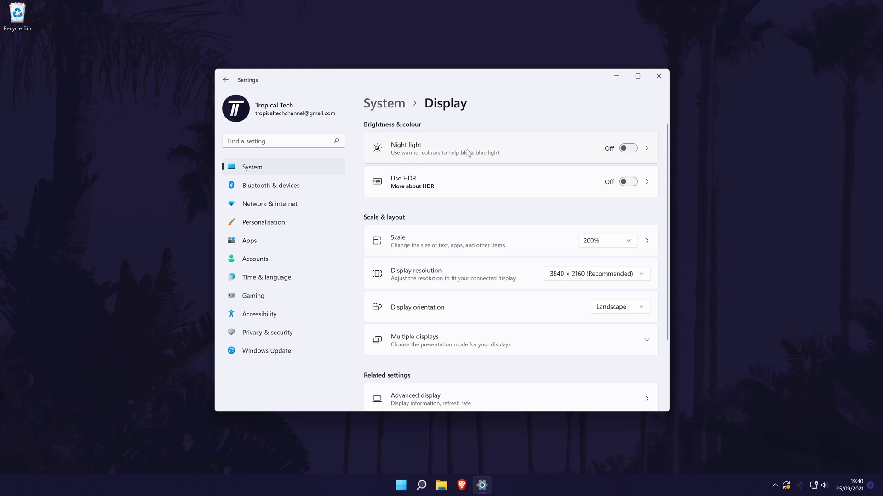
pyautogui.click(630, 149)
pyautogui.click(629, 148)
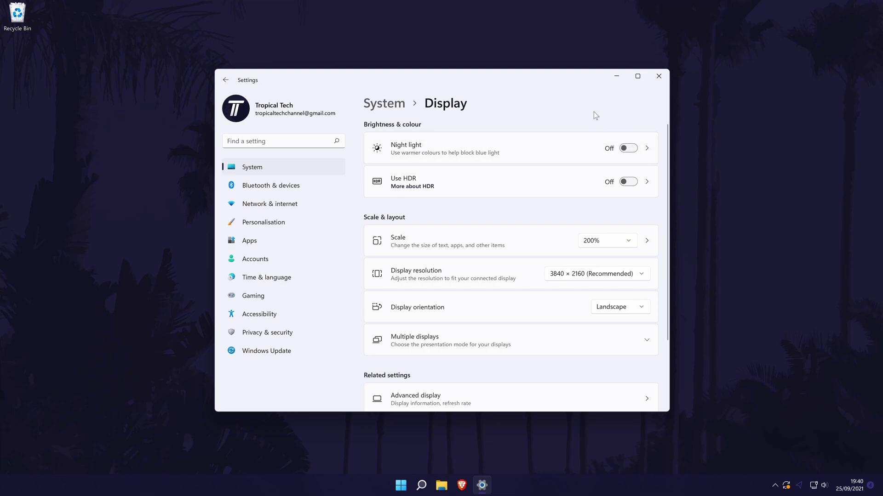
pyautogui.click(460, 151)
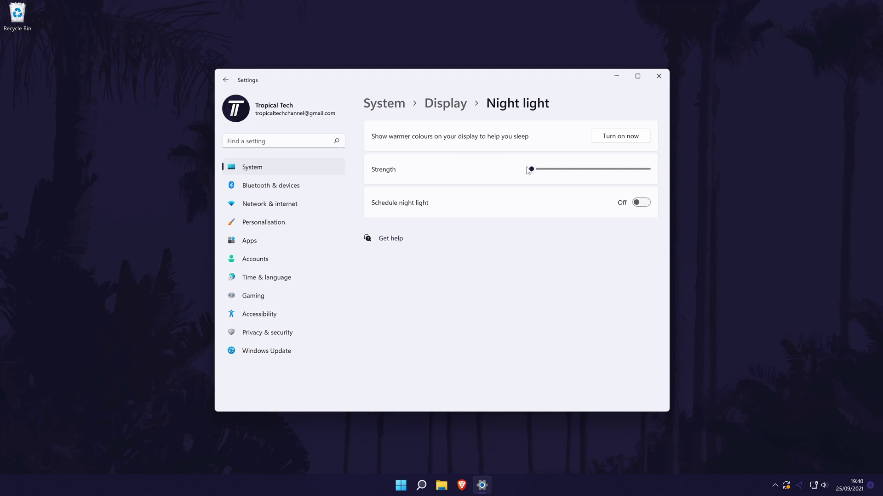
# Set night light Strength to about 31, then test it on and off
pyautogui.moveTo(531, 168); pyautogui.dragTo(579, 172)
pyautogui.moveTo(579, 172); pyautogui.dragTo(570, 172)
pyautogui.click(628, 139)
pyautogui.click(628, 139)
# Schedule night light with set hours, keeping turn-on at 21:00, then collapse the options
pyautogui.click(647, 202)
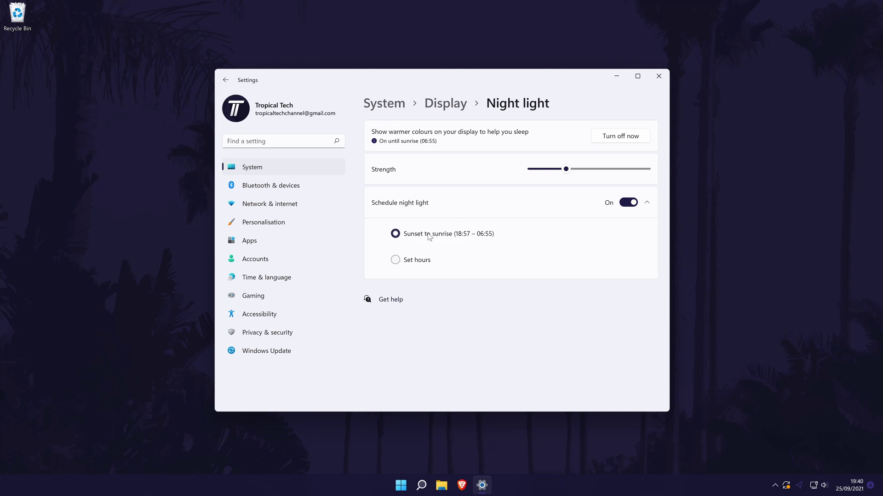
pyautogui.click(414, 260)
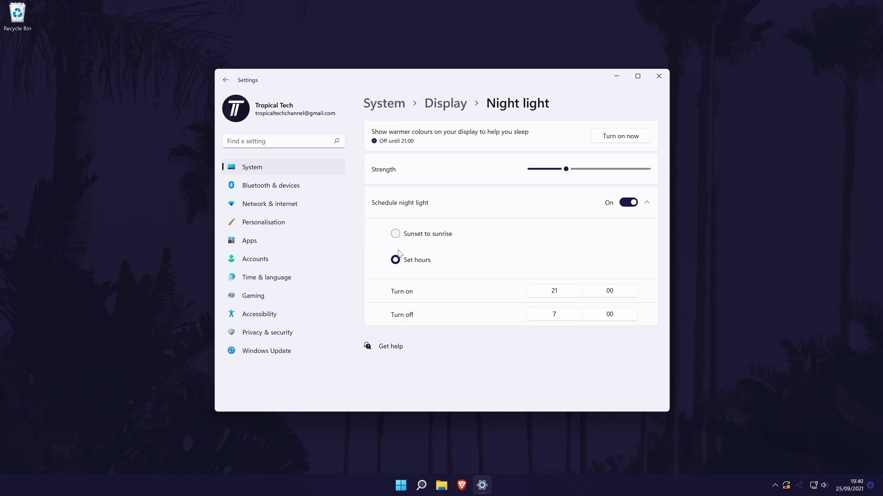
pyautogui.click(568, 293)
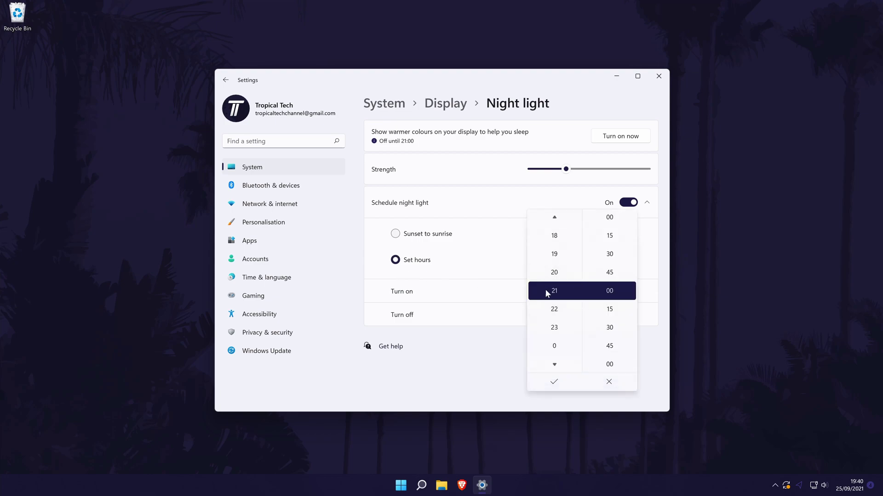
pyautogui.click(493, 273)
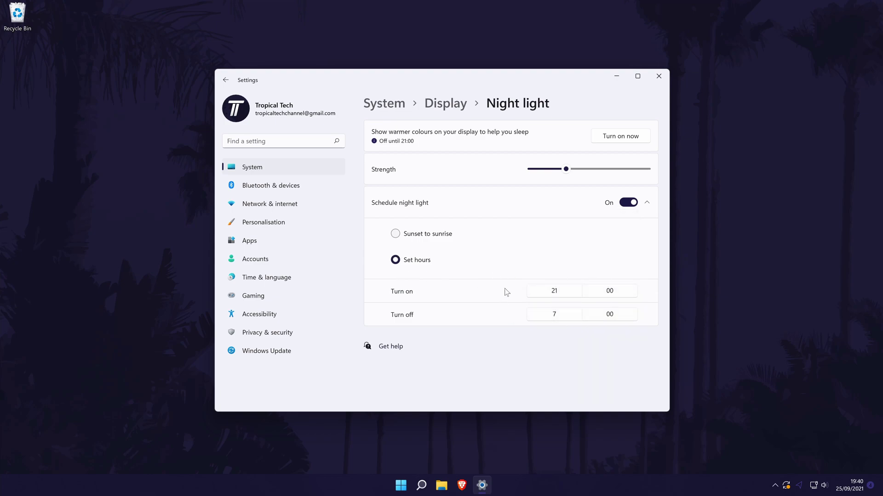
pyautogui.click(651, 210)
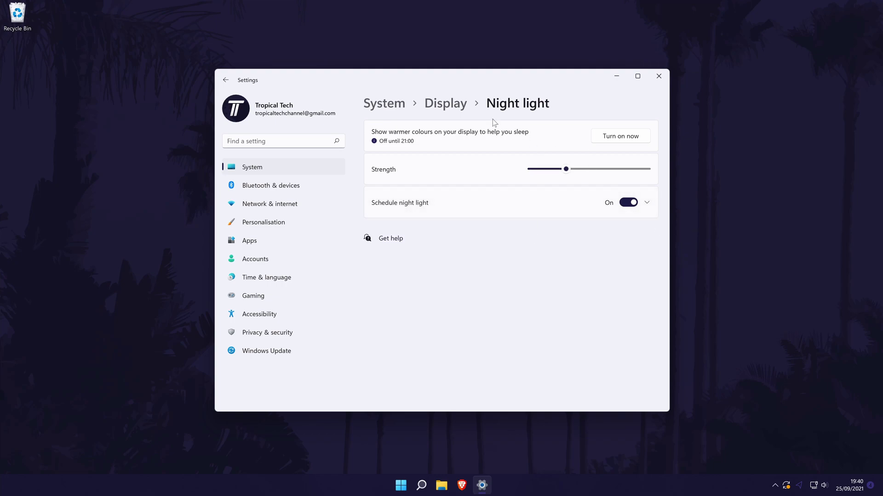
# Switch the Schedule night light toggle to Off
pyautogui.click(627, 203)
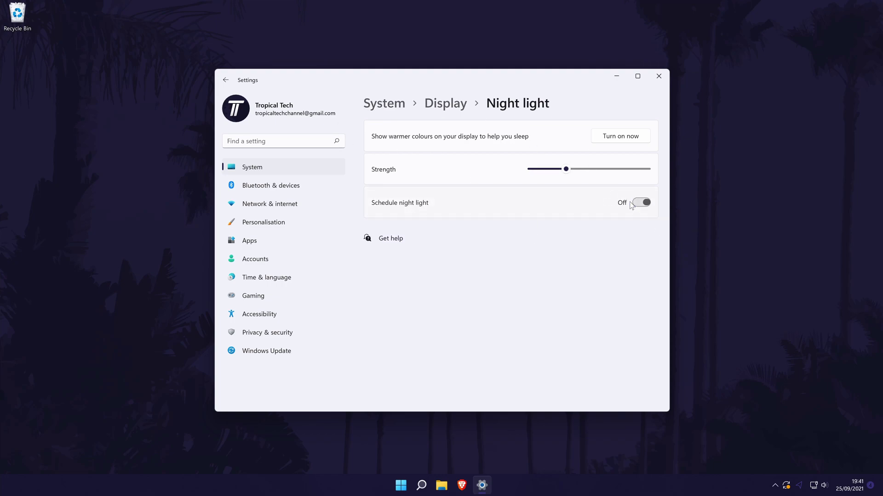